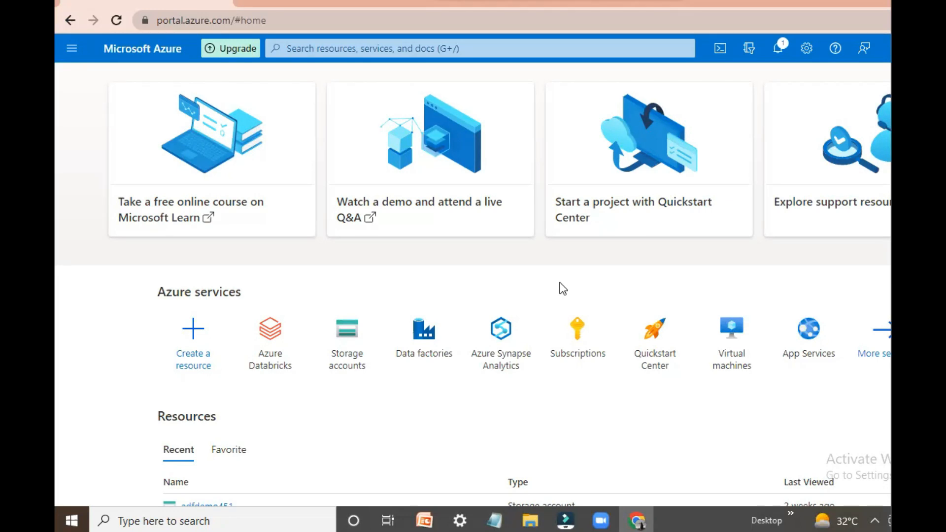
Search the portal for azure, open the Azure Databricks service and start creating a new workspace
click(377, 52)
text(az)
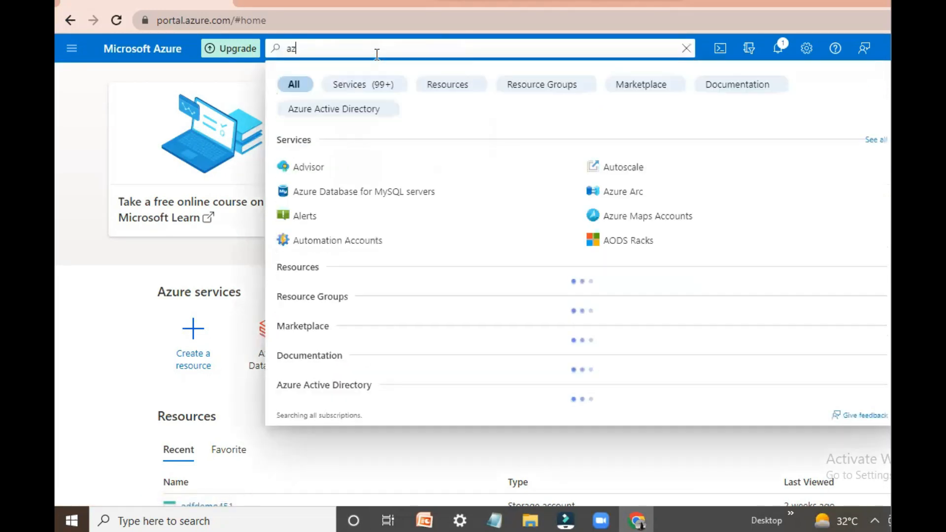
text(ure)
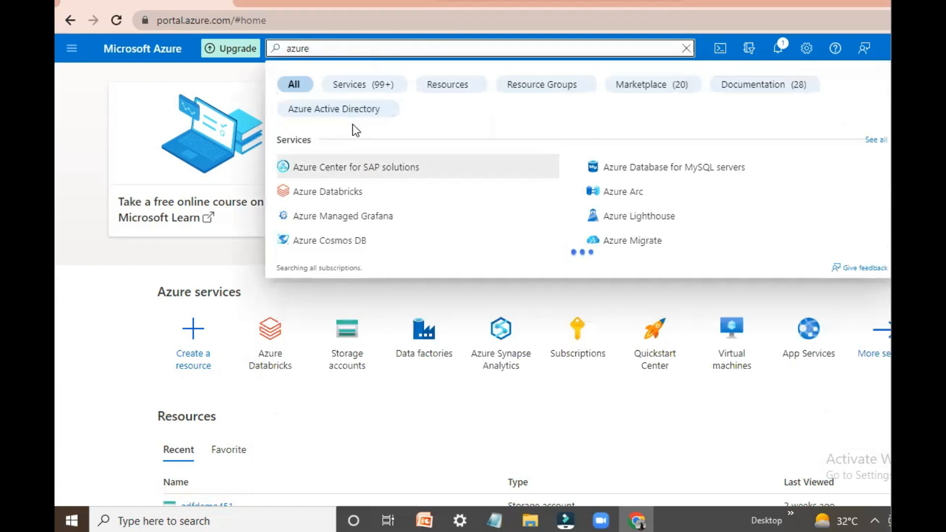
click(323, 191)
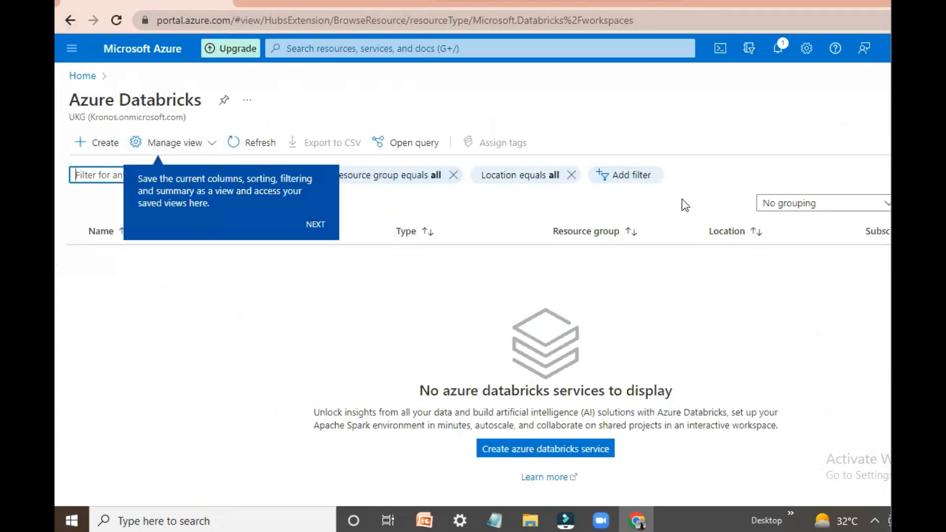
click(321, 229)
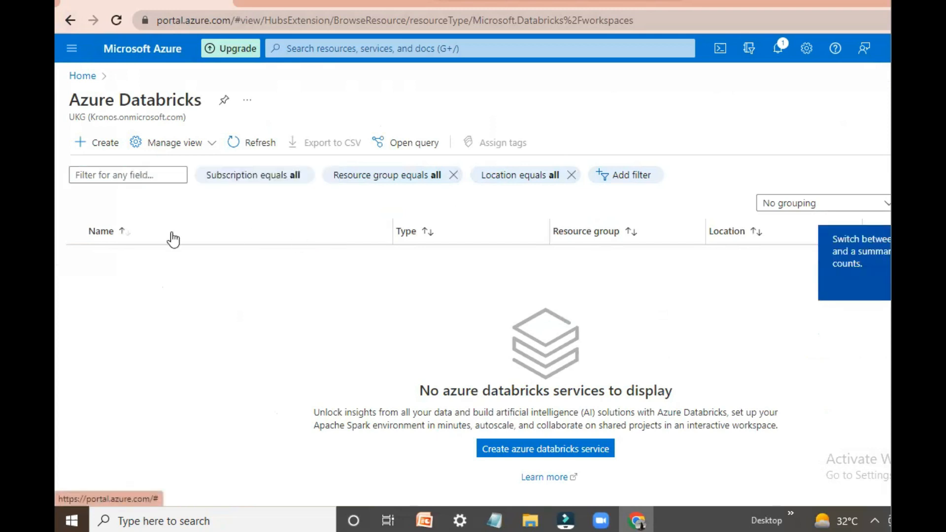
click(101, 147)
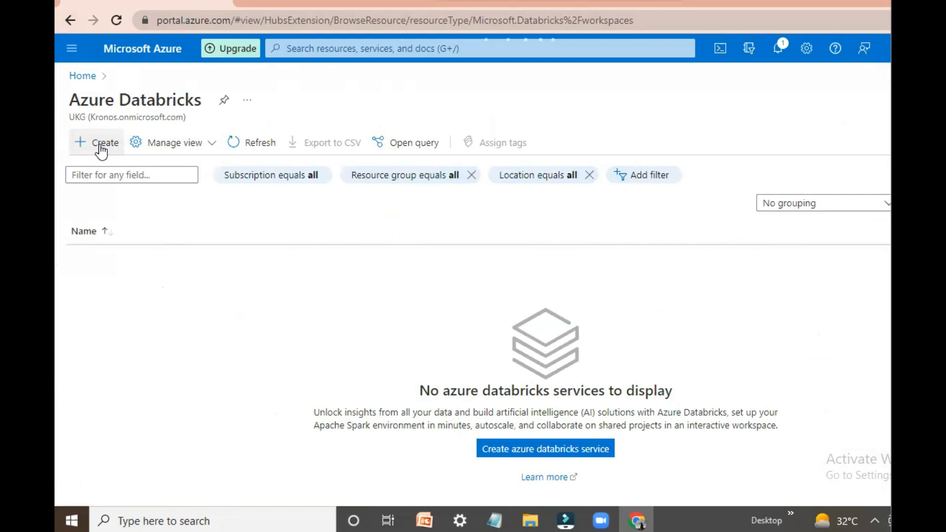
click(100, 146)
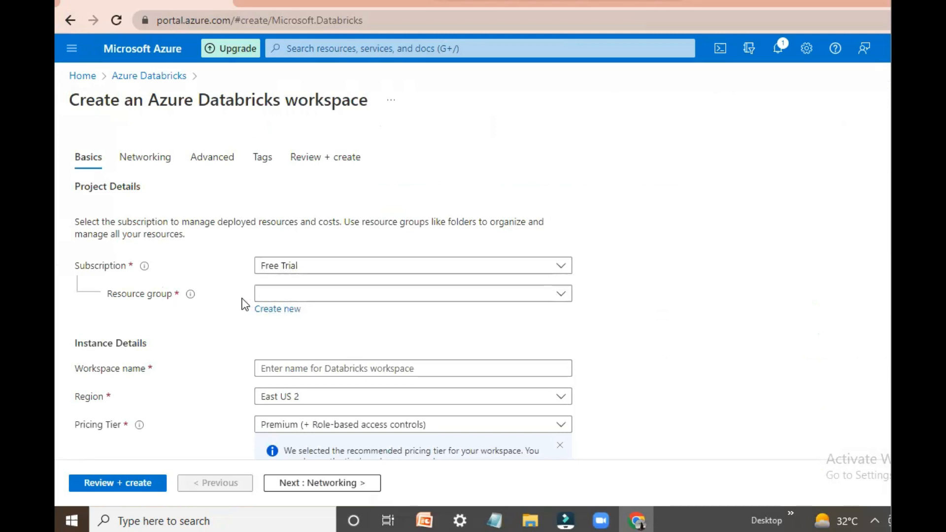
Create a new resource group named adb for the Databricks workspace
click(380, 295)
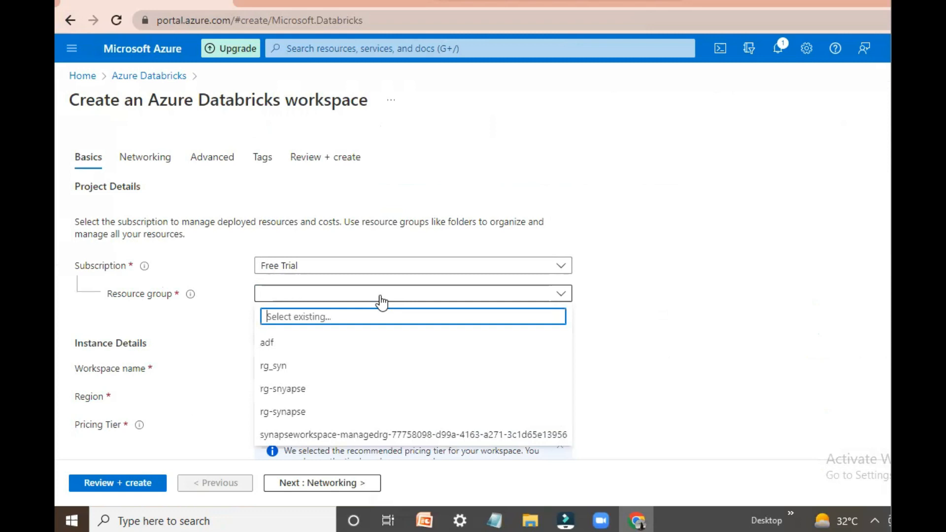
click(705, 340)
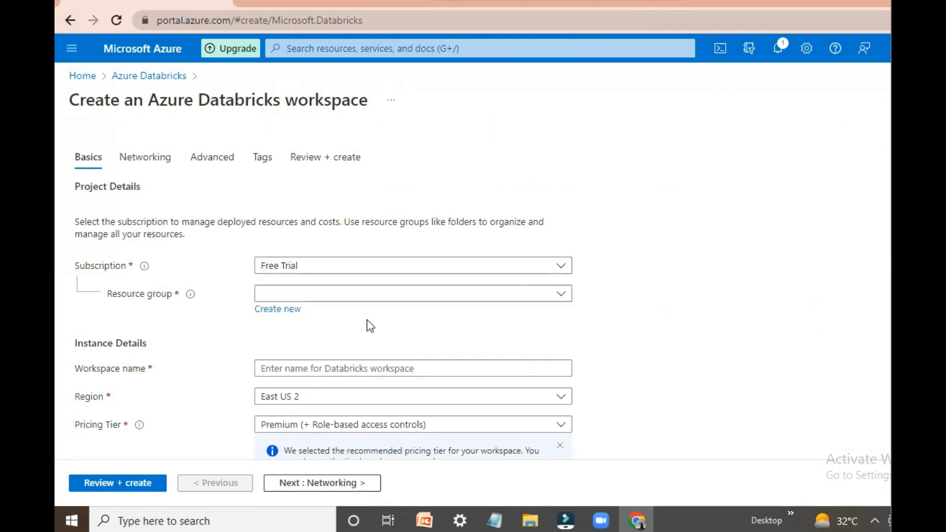
click(291, 311)
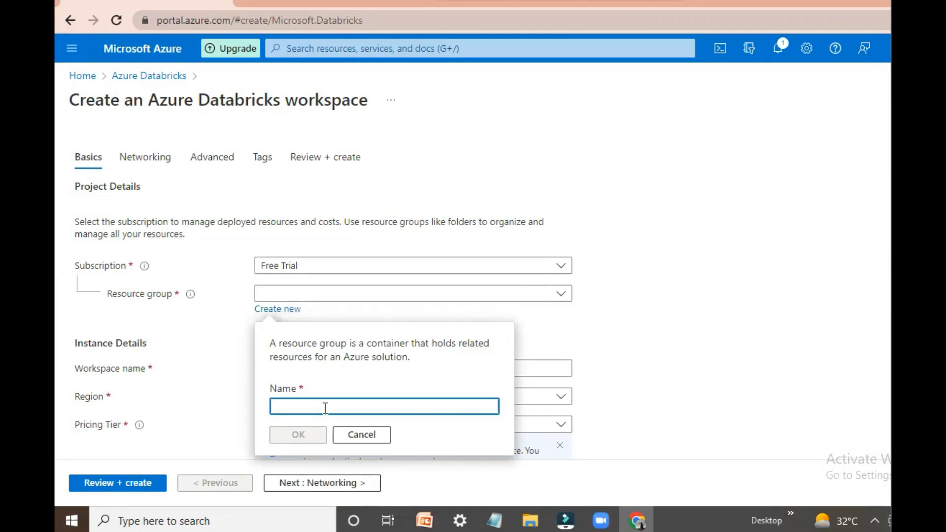
text(adb)
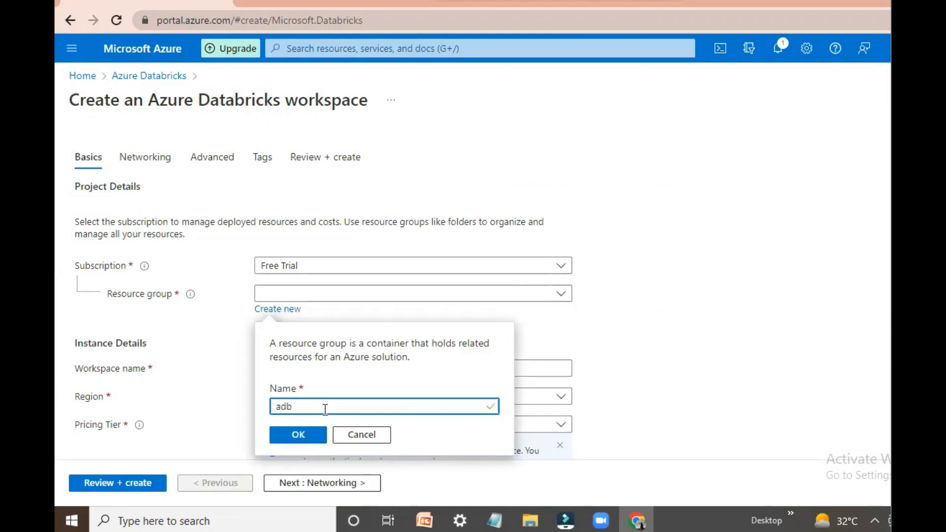
click(311, 437)
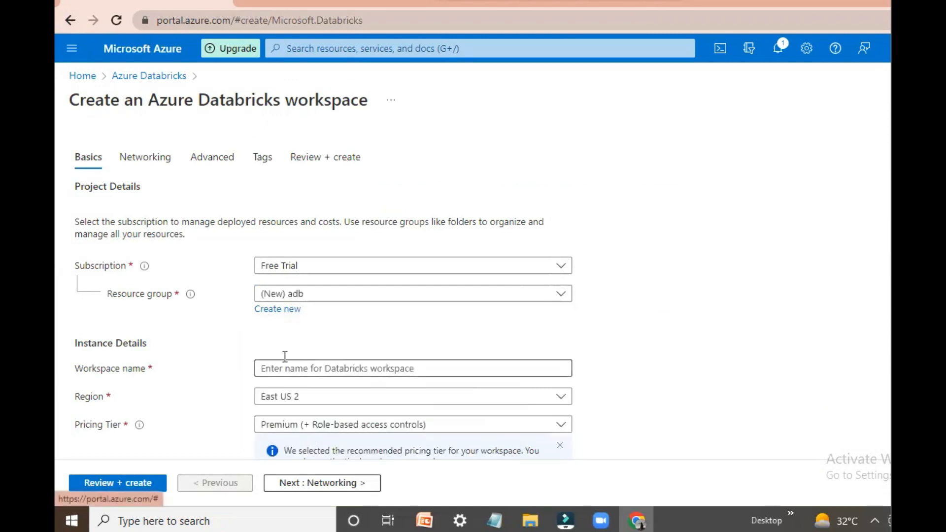
Name the workspace adb_demo and set its pricing tier to Trial (Premium - 14-Days Free DBUs)
click(322, 368)
text(adb_demo)
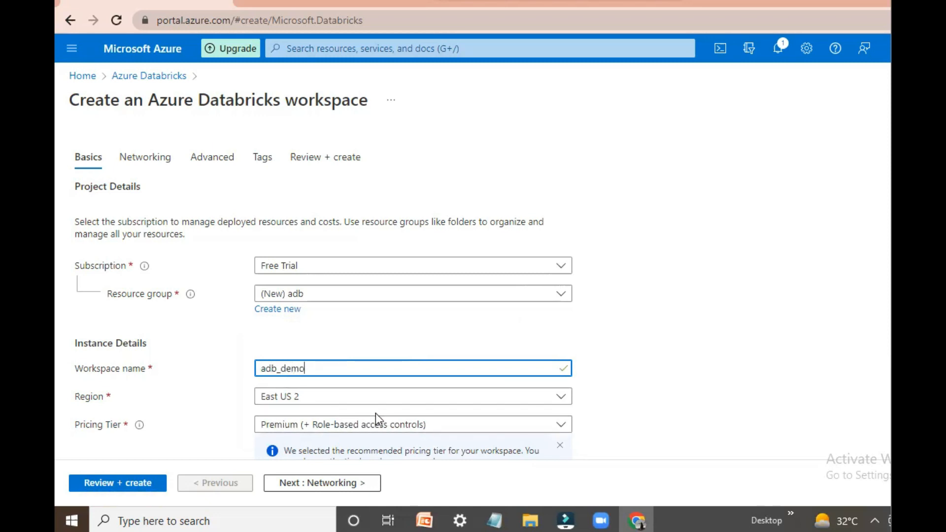
scroll(323, 298, down, 1)
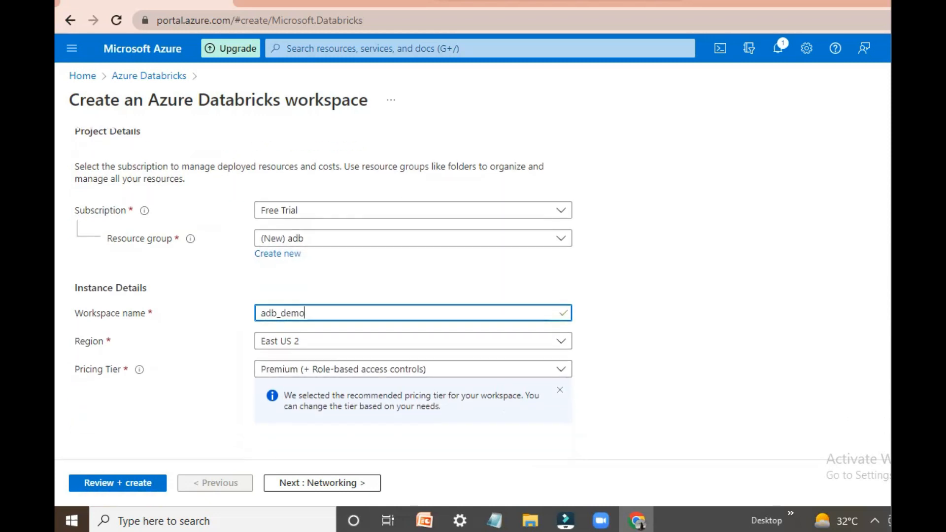
click(446, 377)
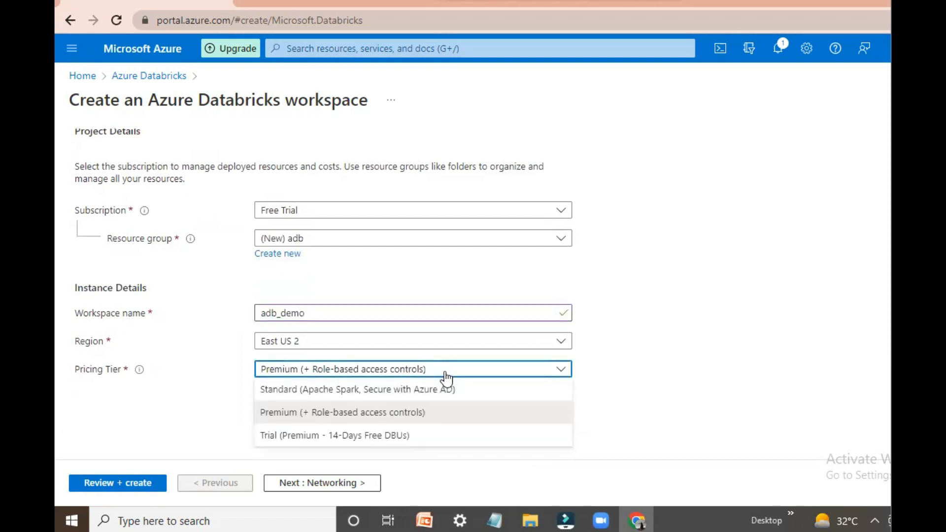
click(404, 435)
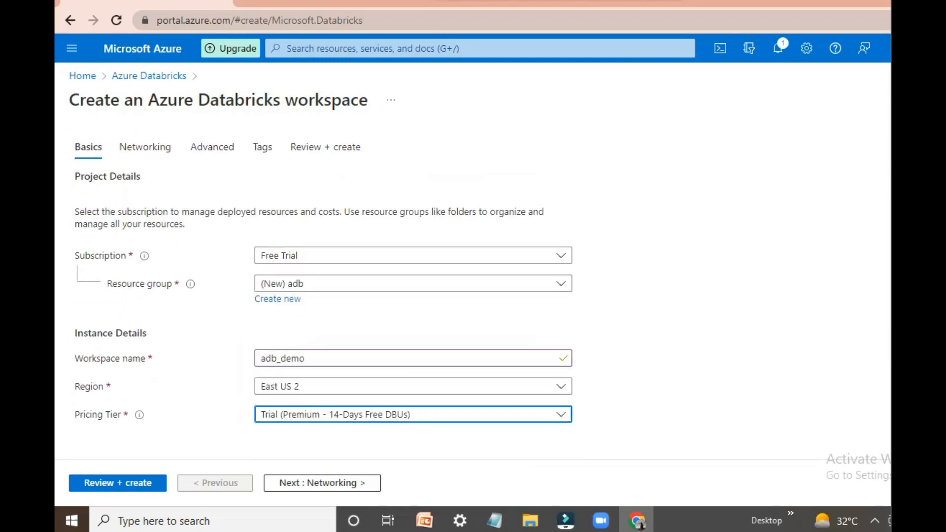
Review the workspace configuration summary and deploy the adb_demo workspace
click(118, 483)
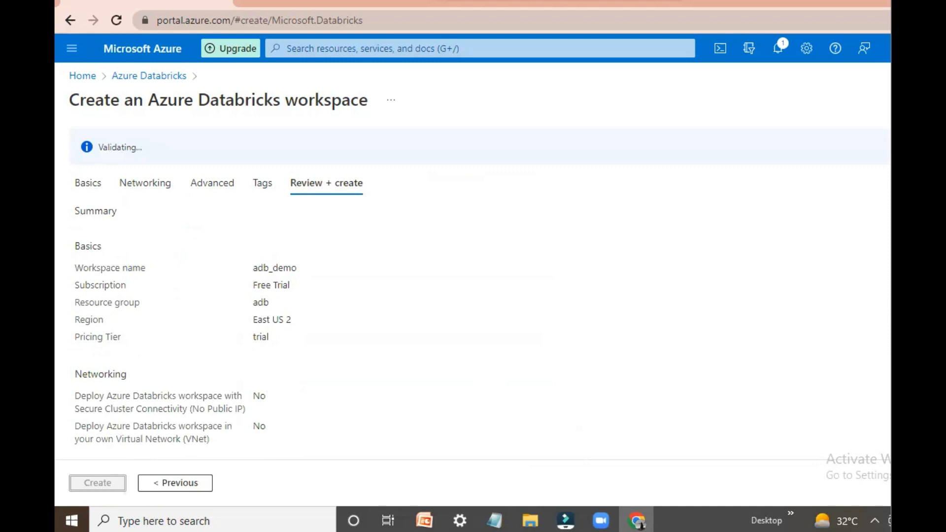
scroll(472, 316, down, 2)
scroll(472, 315, up, 2)
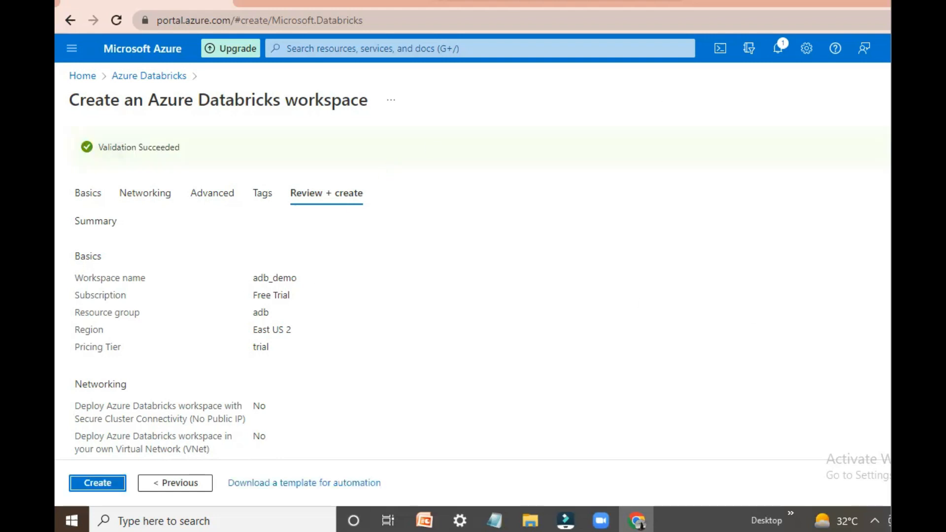
scroll(317, 344, down, 2)
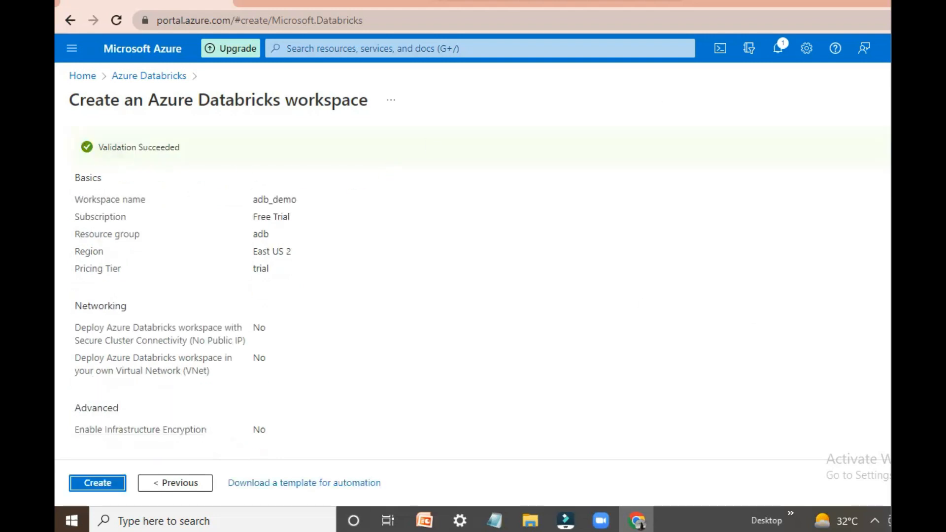
click(120, 489)
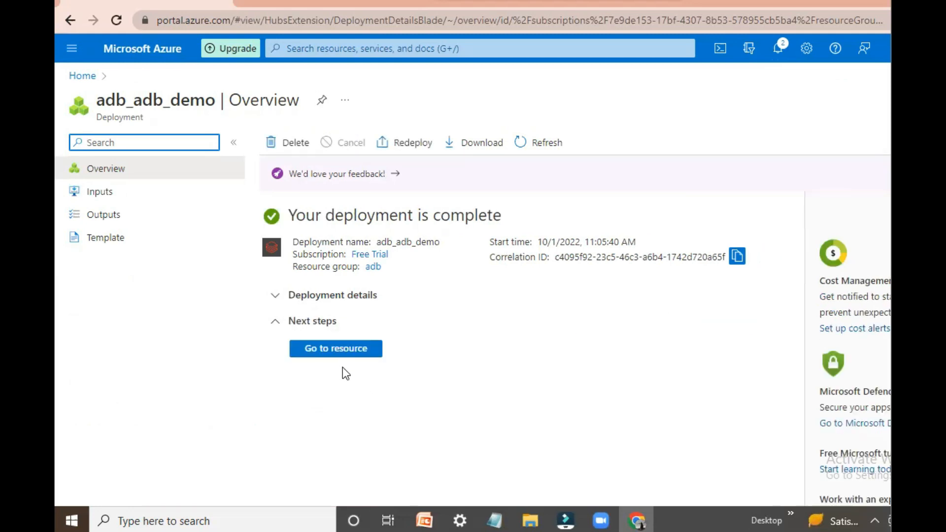
Launch the deployed adb_demo workspace from its resource page and dismiss the data project survey
click(342, 351)
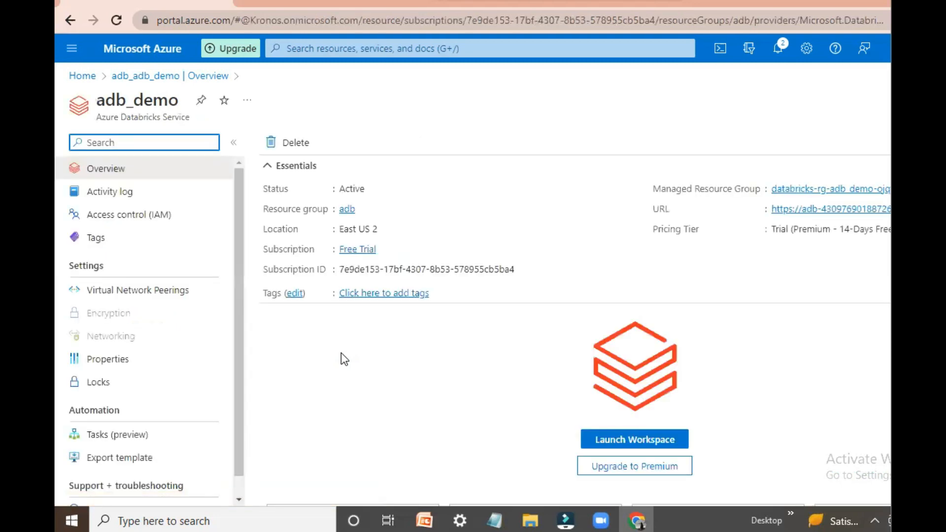
click(657, 444)
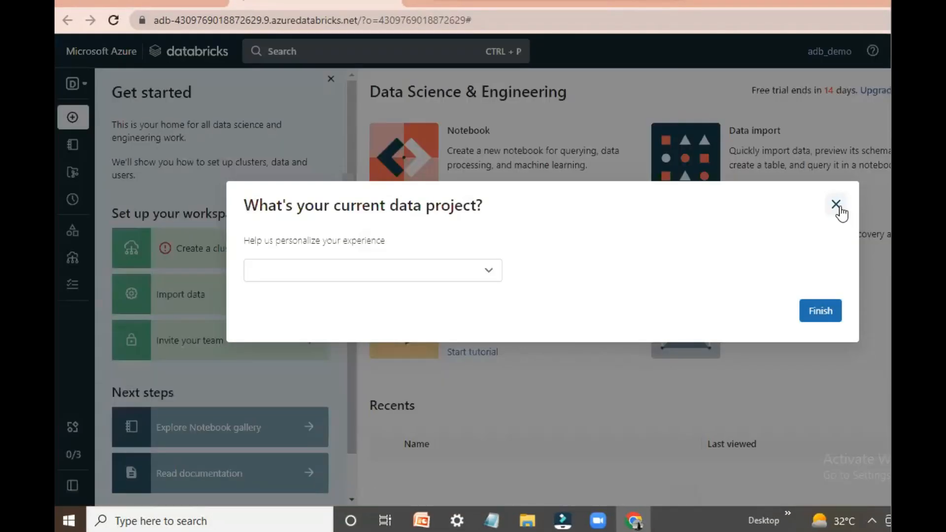
click(836, 204)
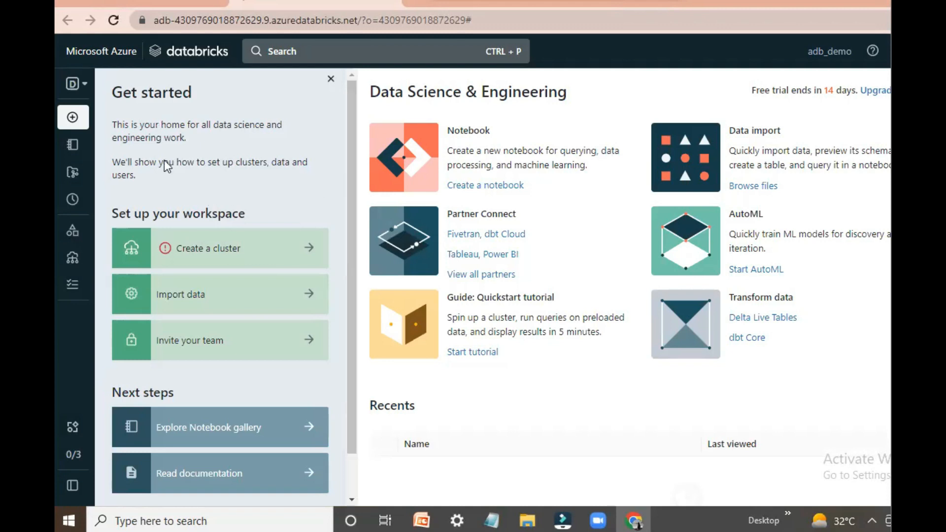
Examine the Databricks creation options and the Workspace, Recents and Data sections
mouse_move(77, 84)
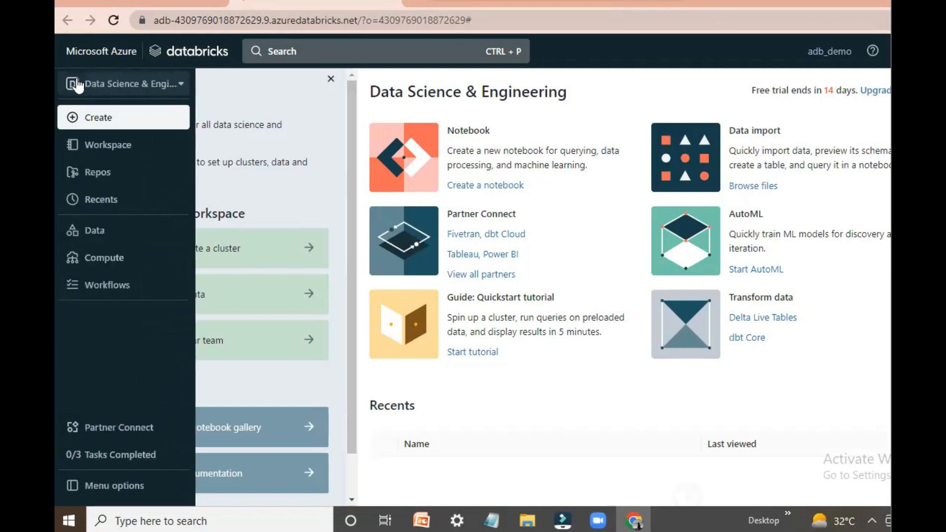
click(92, 117)
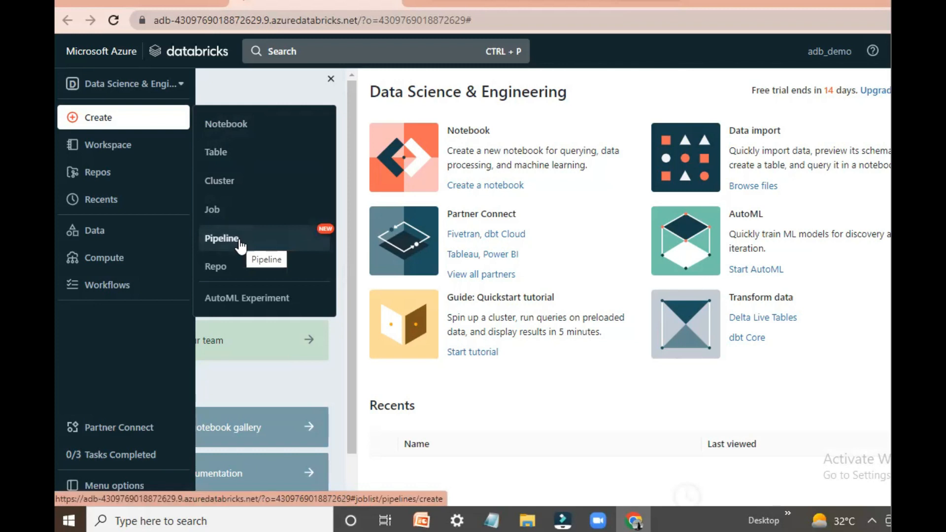
click(109, 146)
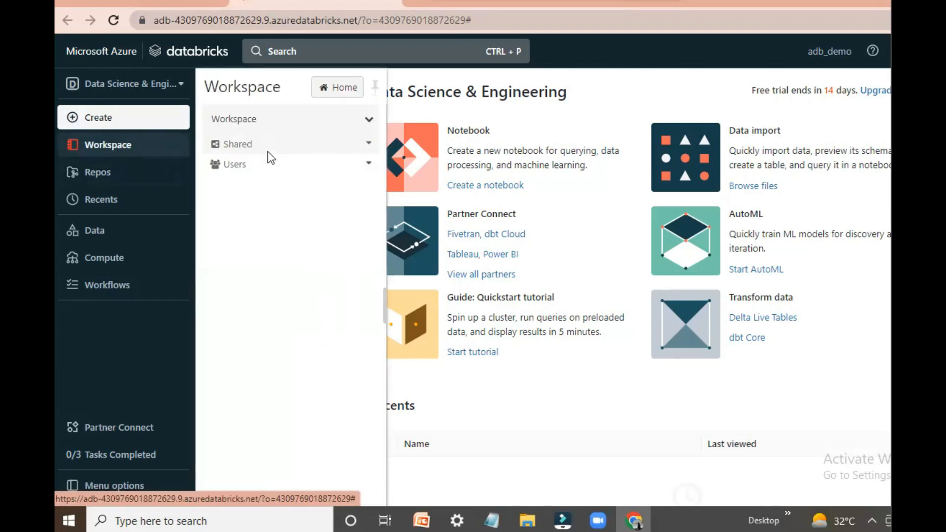
click(368, 166)
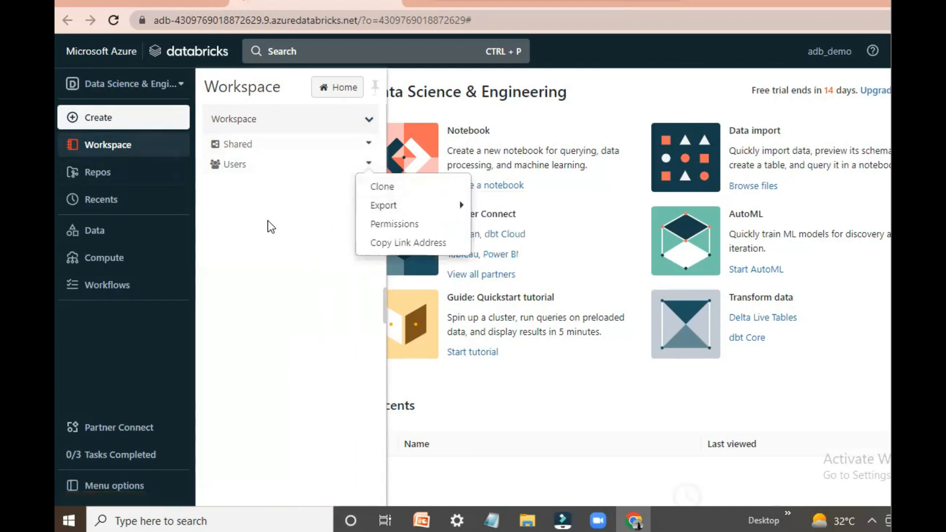
click(275, 231)
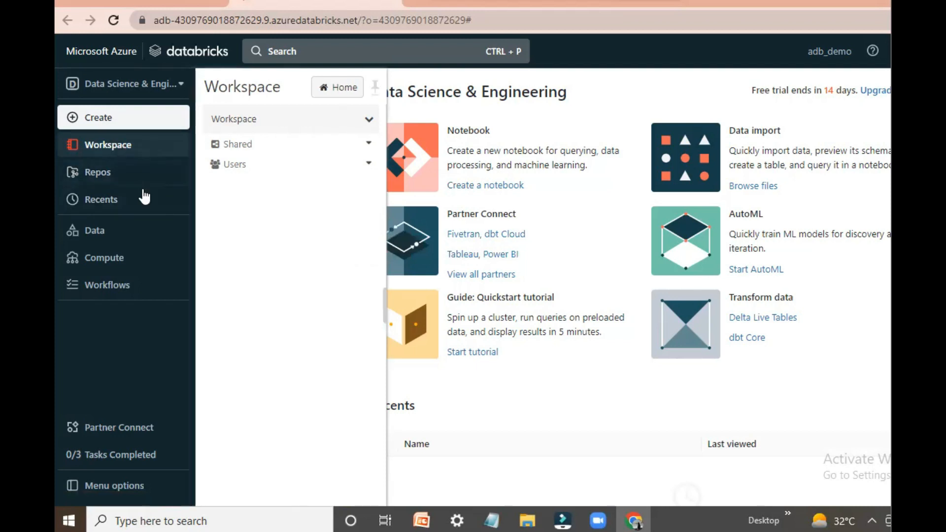
click(101, 203)
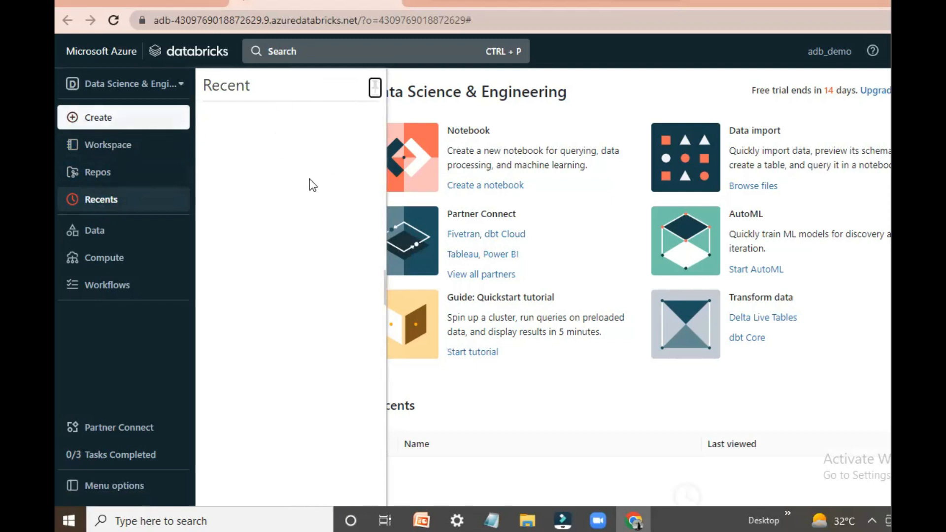
click(93, 231)
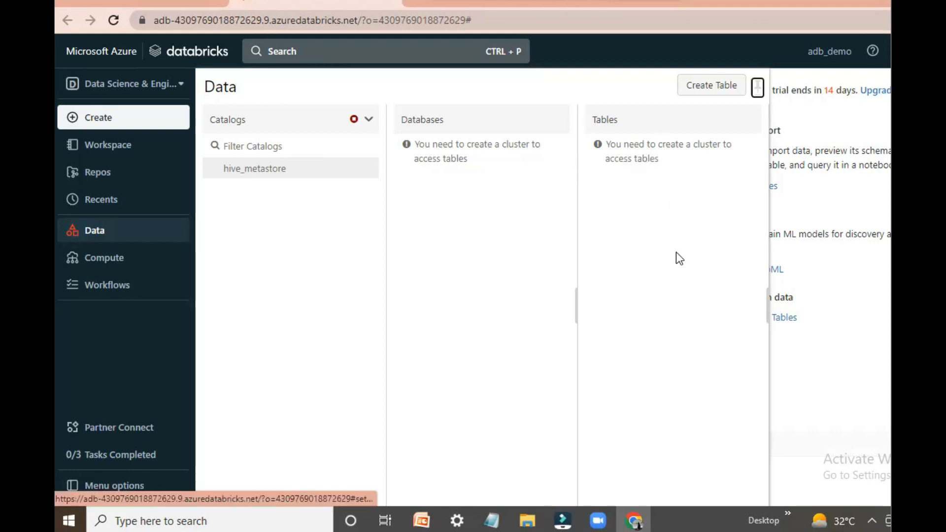
Examine the Compute and Workflows pages, dismissing the Workflows list tip, and view the available environment choices
click(102, 262)
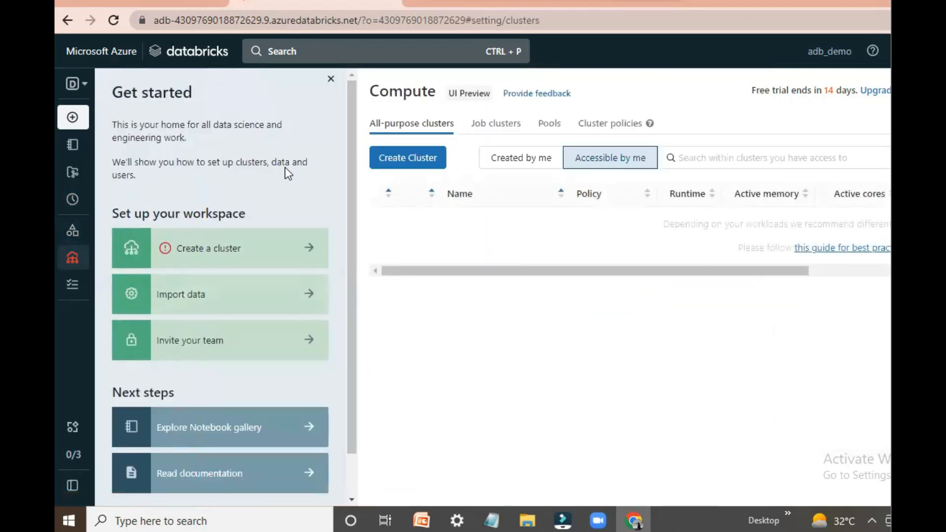
click(80, 290)
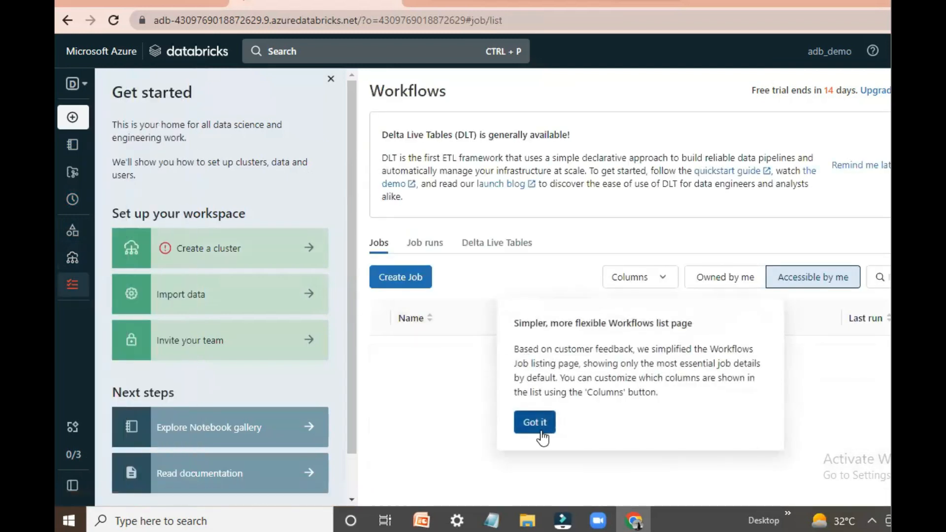
click(534, 422)
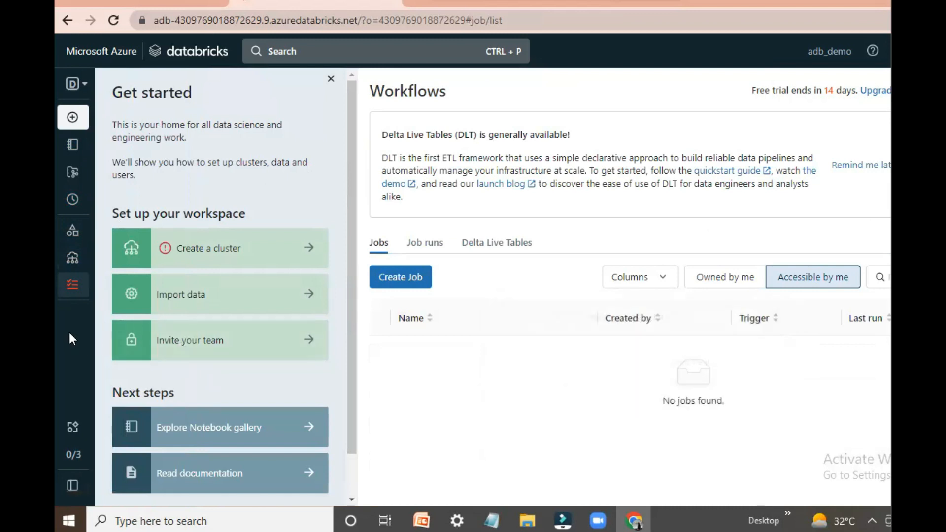
mouse_move(76, 300)
click(90, 89)
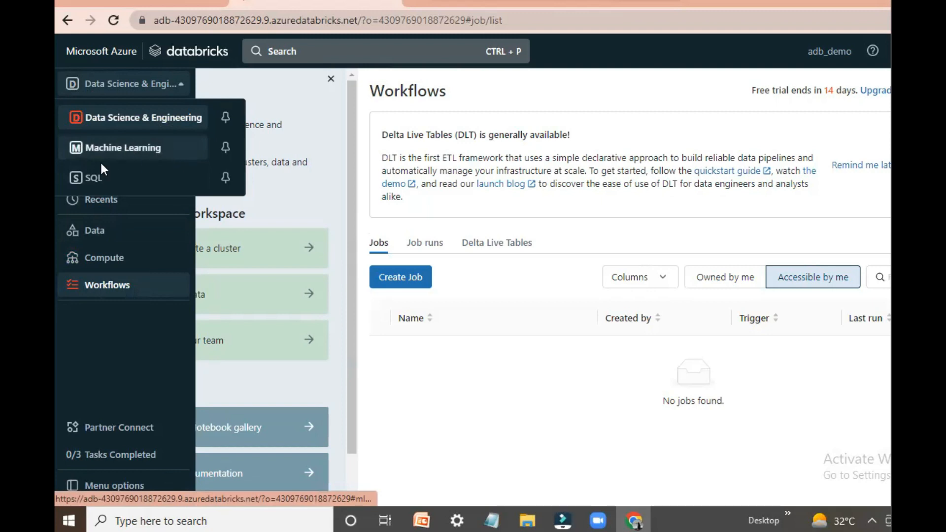
click(109, 371)
Return to the Databricks home page and close the Get started section
click(178, 55)
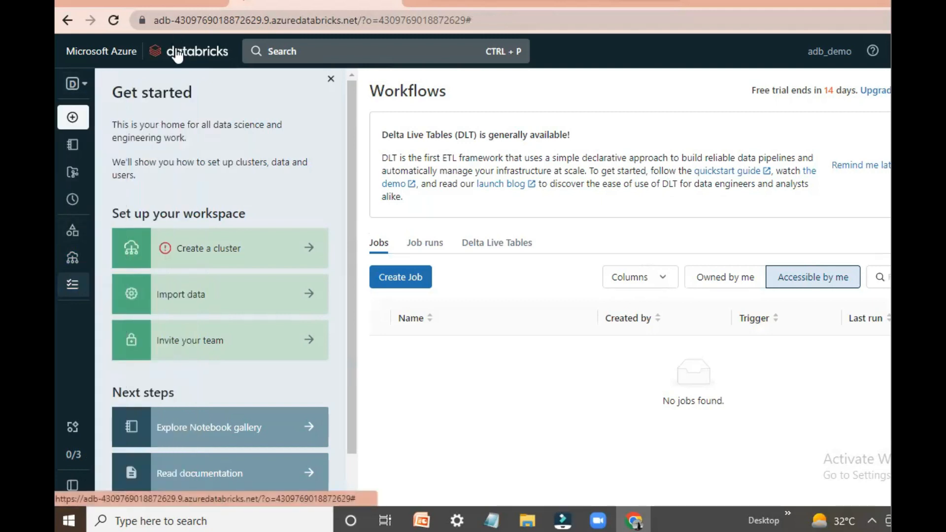
click(333, 79)
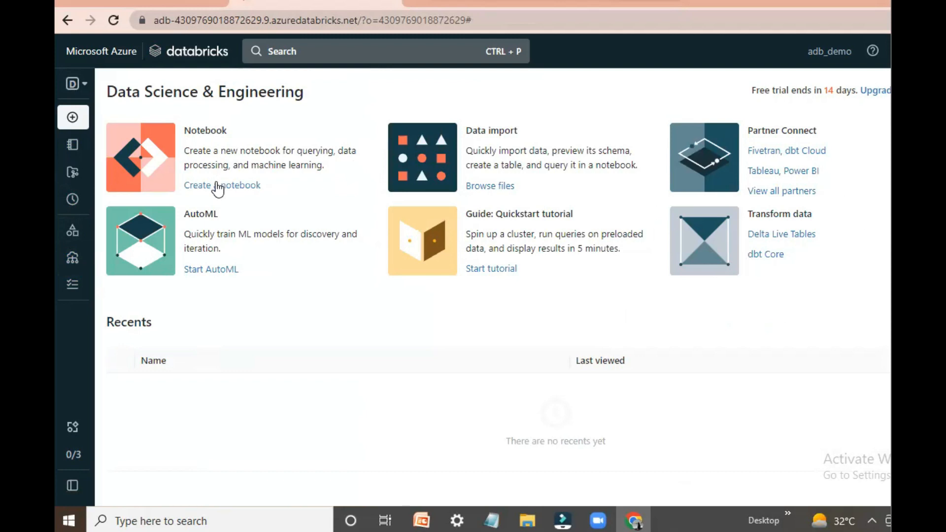
Examine the data import file selection without choosing a file, and the home page's recents, documentation and release notes sections
click(505, 187)
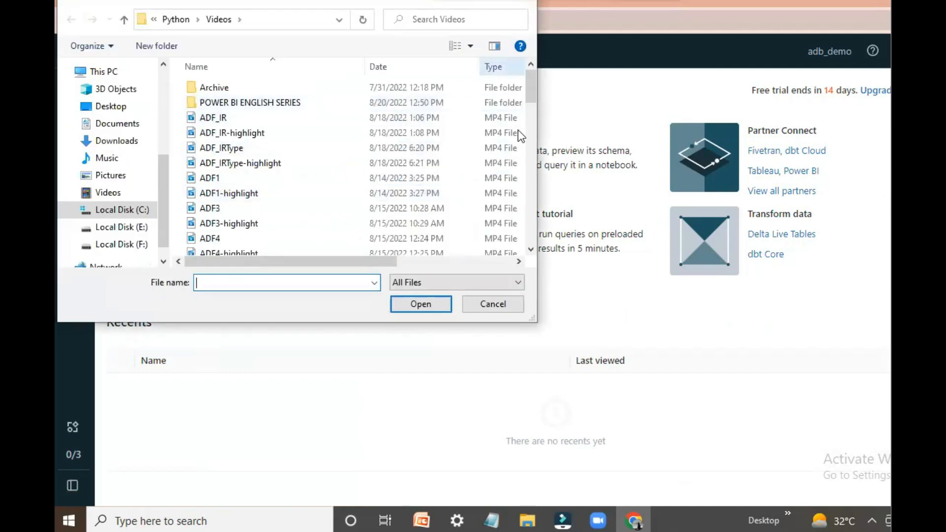
click(498, 302)
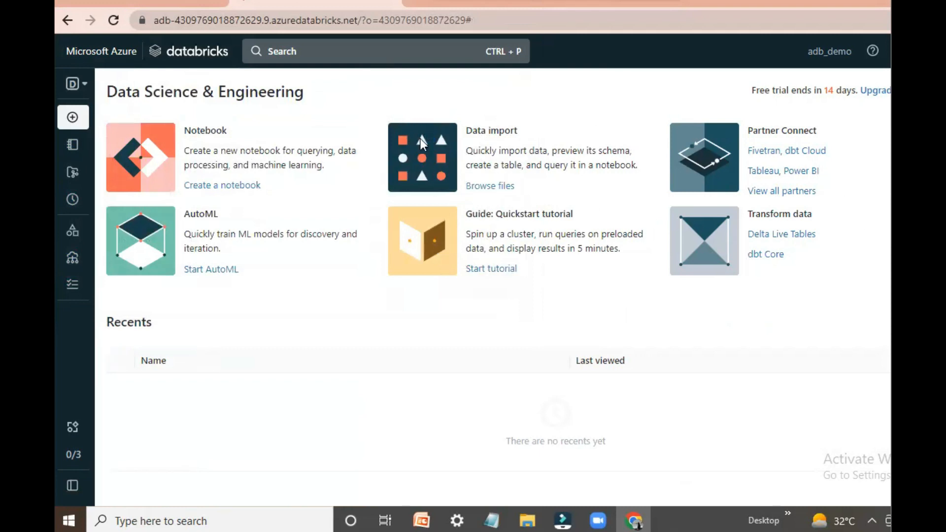
click(421, 143)
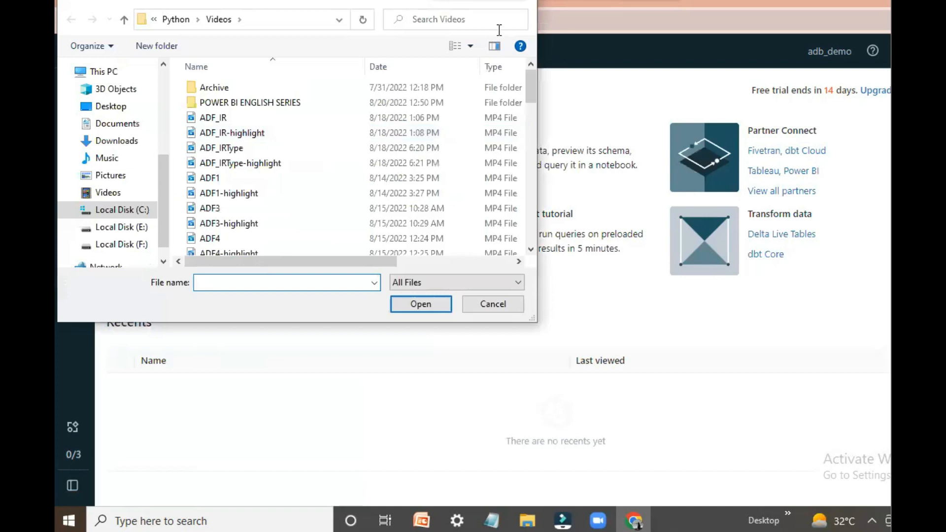
click(500, 298)
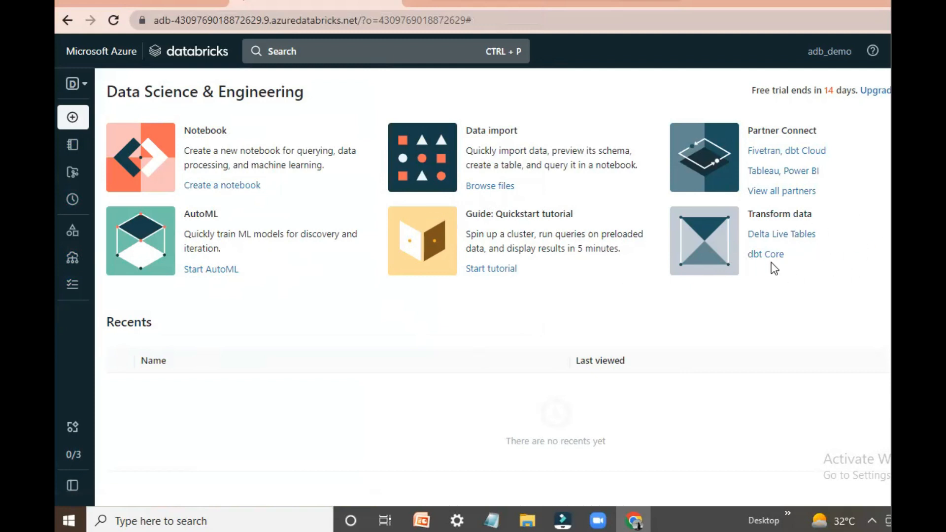
scroll(493, 295, down, 3)
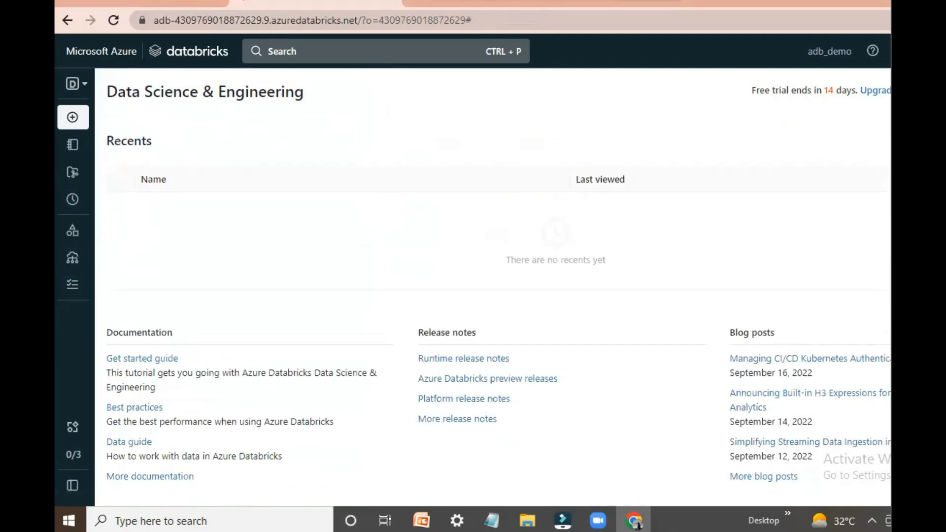